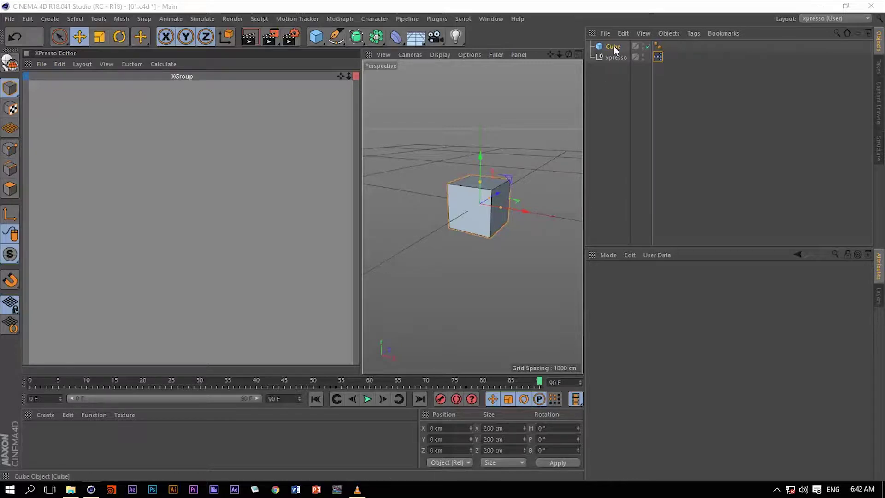
# Drag the Cube from the Object Manager into the XPresso graph as an object node.
pyautogui.moveTo(613, 46); pyautogui.dragTo(151, 182)
# Give the Cube node Position and Position . X output ports, enlarging the node.
pyautogui.click(160, 175)
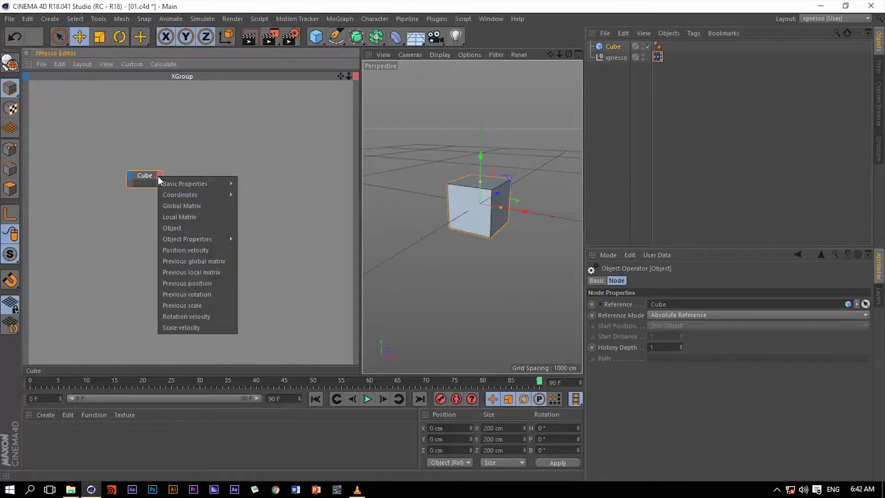
pyautogui.moveTo(185, 186)
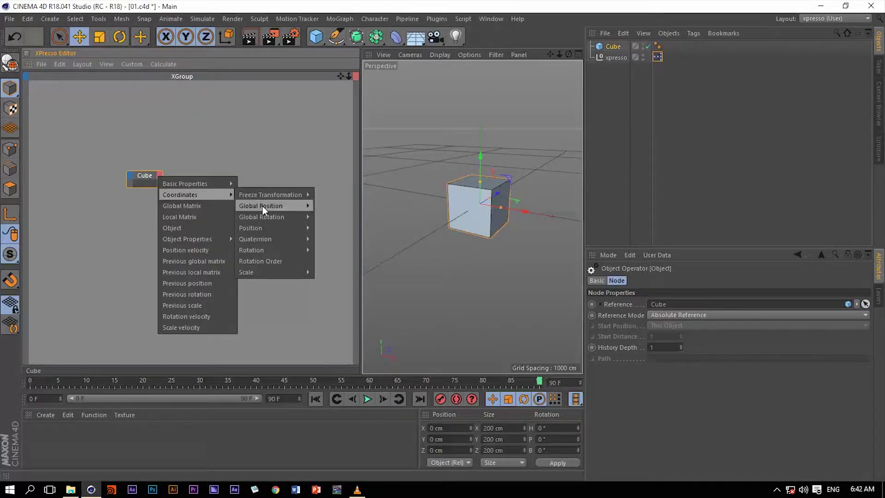
pyautogui.moveTo(263, 229)
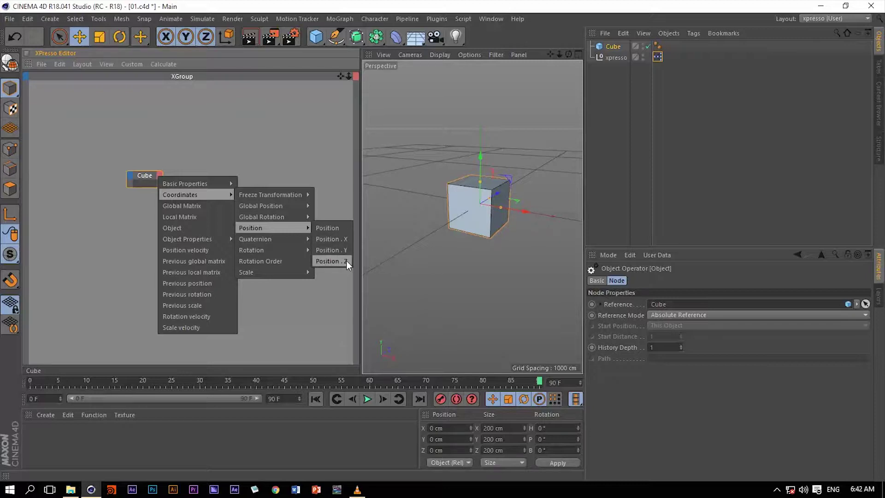
pyautogui.click(334, 228)
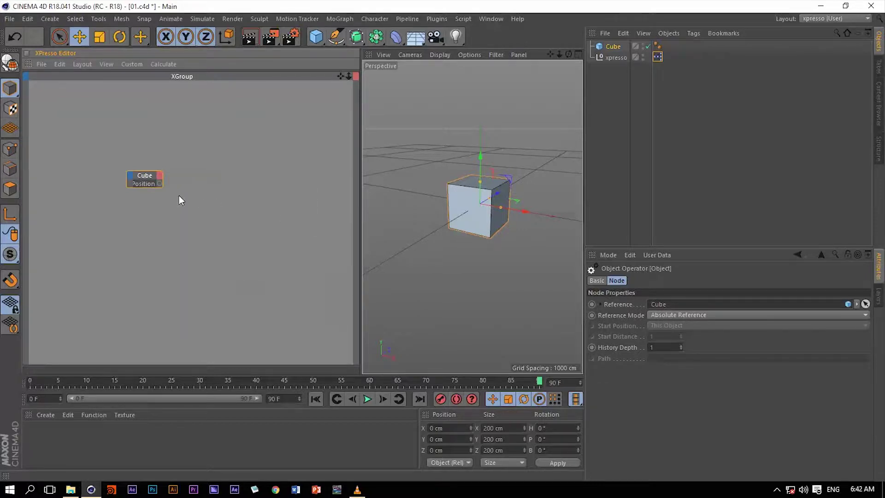
pyautogui.moveTo(153, 187); pyautogui.dragTo(152, 200)
pyautogui.click(160, 176)
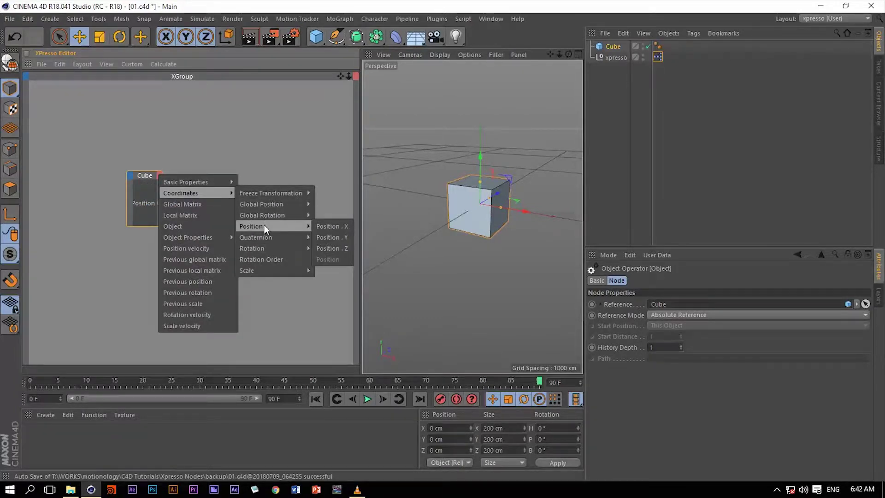
pyautogui.click(339, 225)
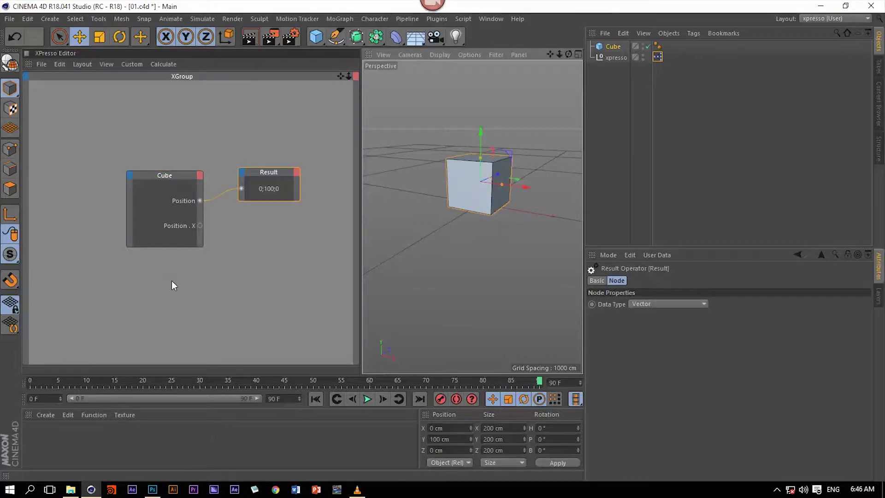
# Add a Constant node to the XPresso graph from the New Node menu.
pyautogui.rightClick(172, 281)
pyautogui.moveTo(193, 288)
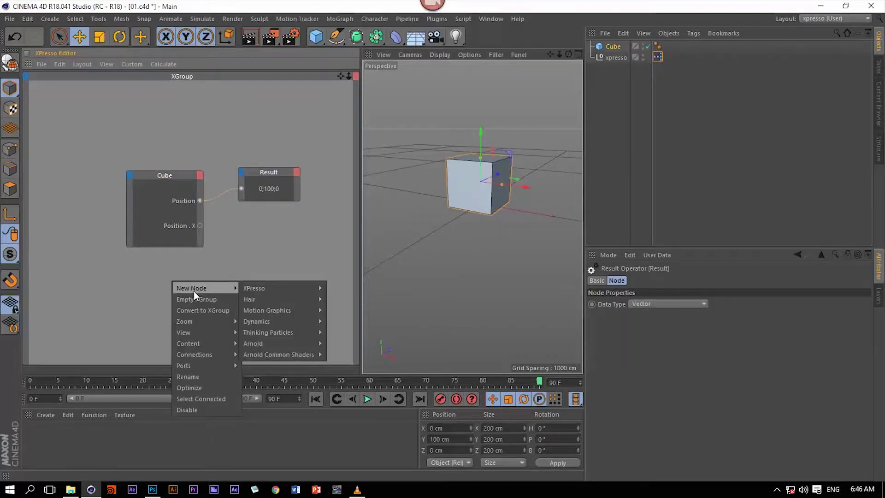
pyautogui.moveTo(289, 288)
pyautogui.moveTo(351, 287)
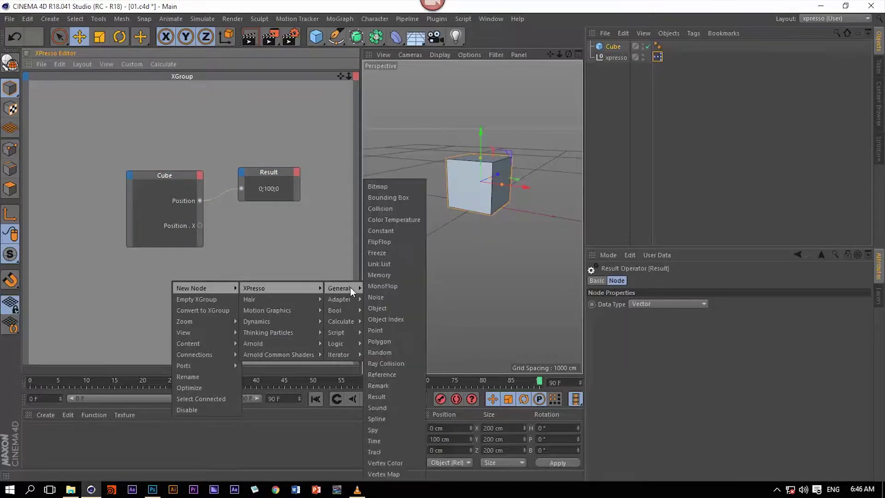
pyautogui.click(381, 236)
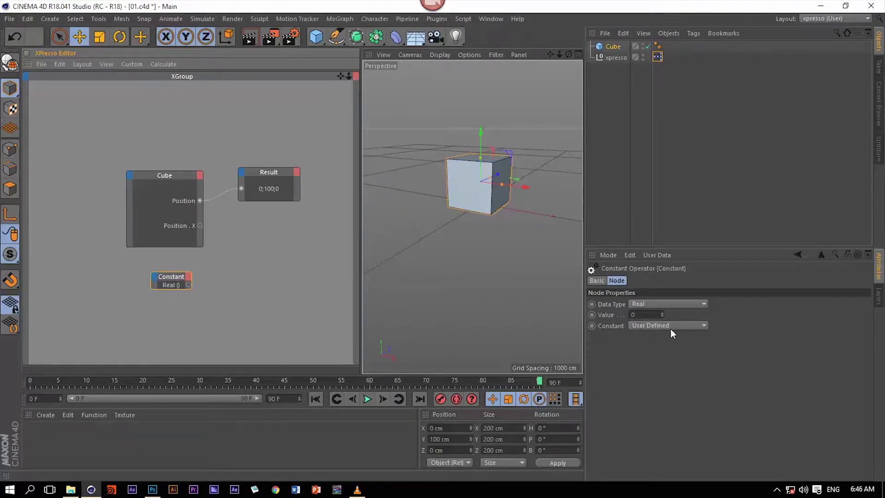
# Set the Constant node's data type to Normal, then switch to the Photoshop arrow diagram.
pyautogui.click(655, 304)
pyautogui.click(646, 292)
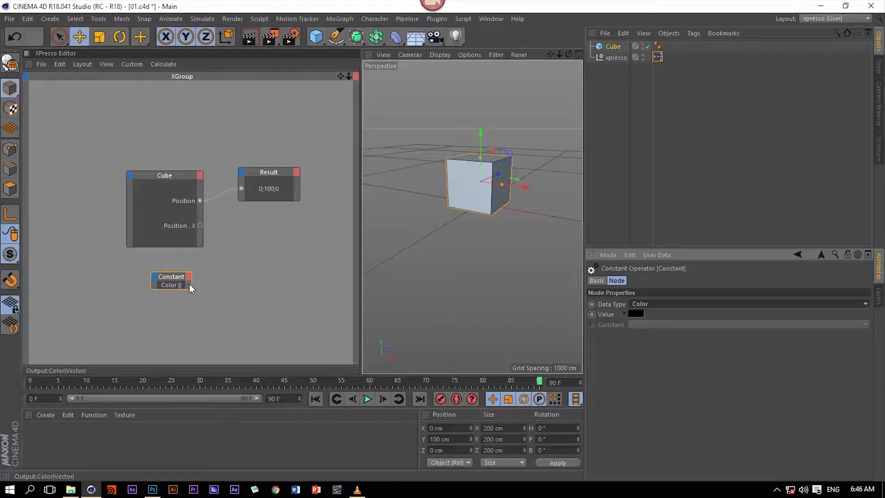
pyautogui.click(177, 285)
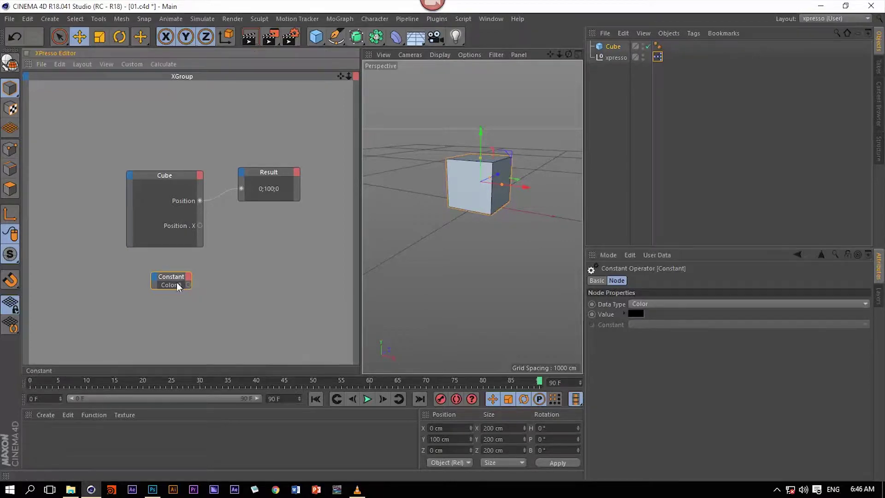
pyautogui.click(662, 304)
pyautogui.click(658, 195)
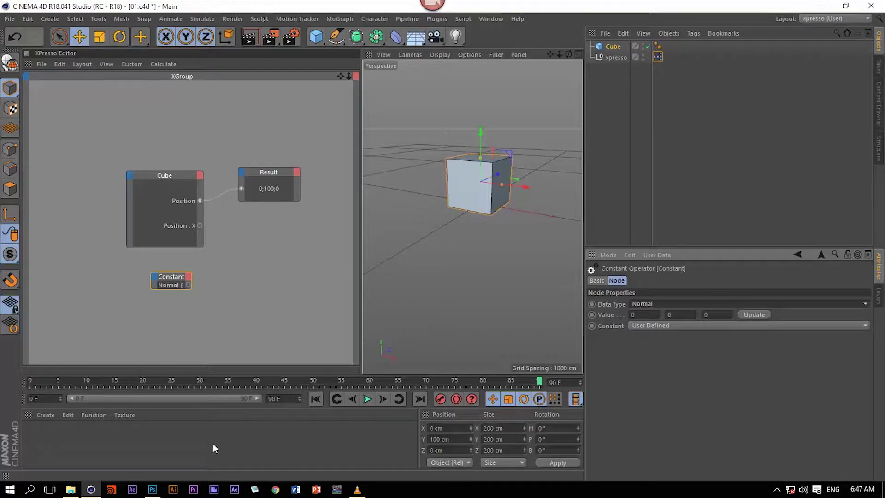
pyautogui.click(152, 489)
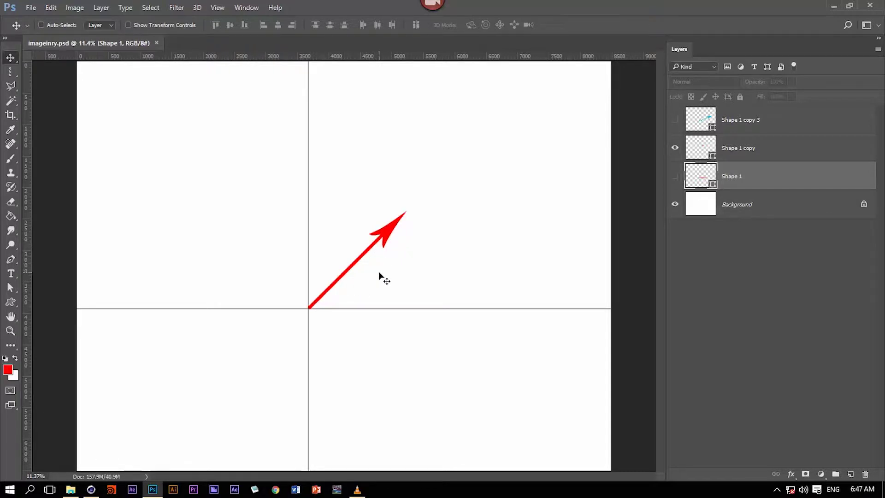
# Show Shape 1's horizontal arrow, move it to the diagonal's tip, and reveal Shape 1 copy 3.
pyautogui.click(674, 177)
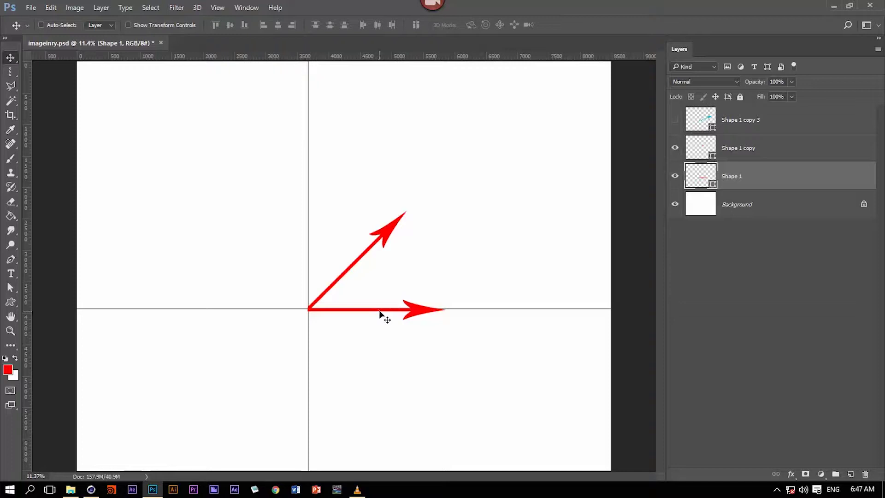
pyautogui.moveTo(383, 314); pyautogui.dragTo(482, 213)
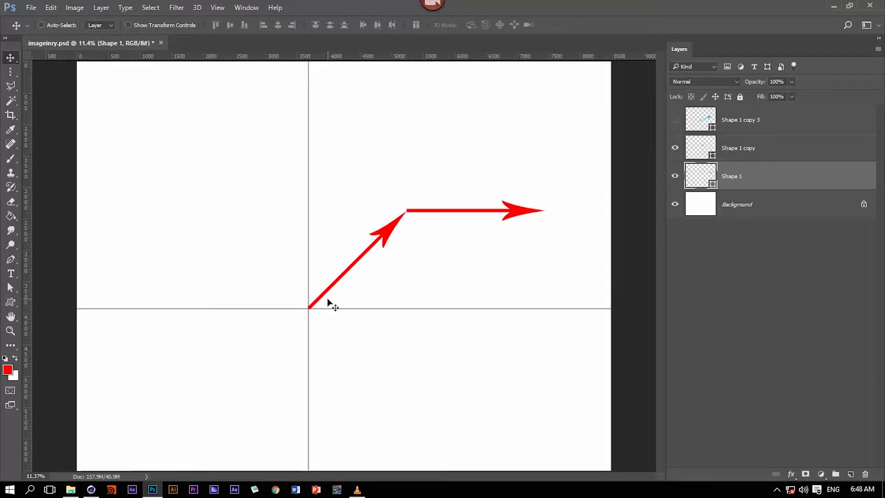
pyautogui.click(674, 120)
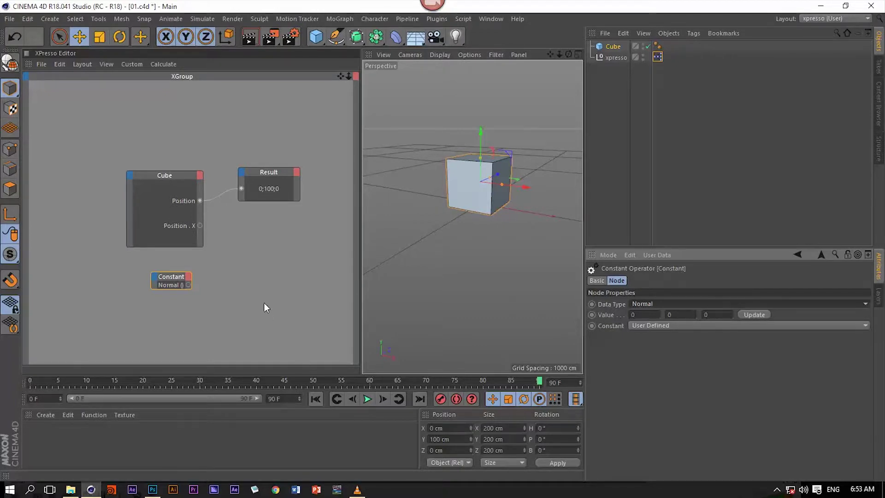
# Replace the Cube node's Position output port with a Local Matrix output.
pyautogui.rightClick(184, 202)
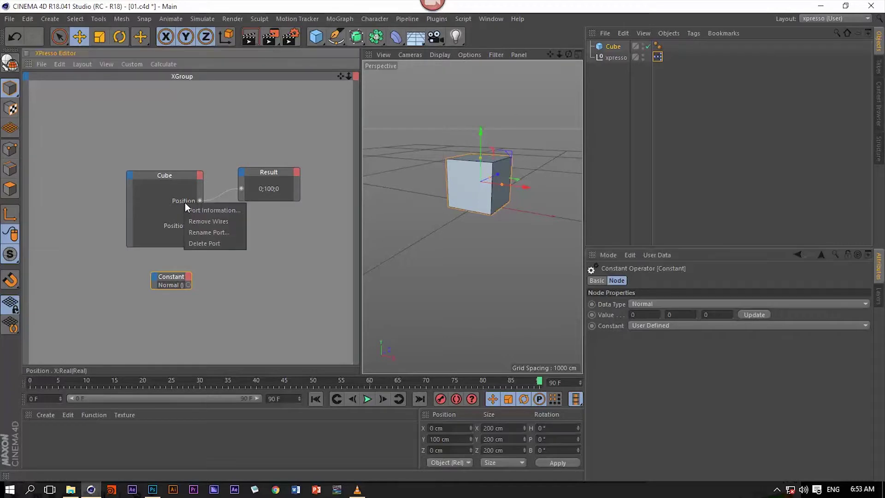
pyautogui.click(212, 245)
pyautogui.rightClick(185, 213)
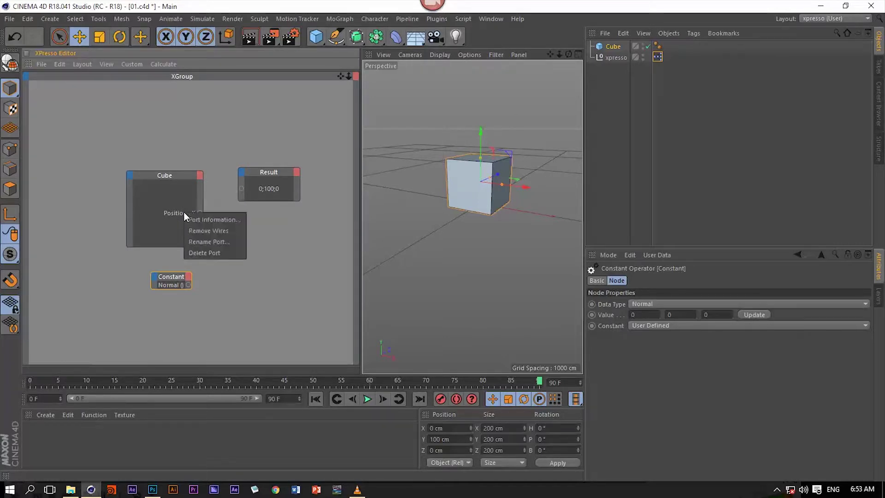
pyautogui.click(213, 252)
pyautogui.click(200, 174)
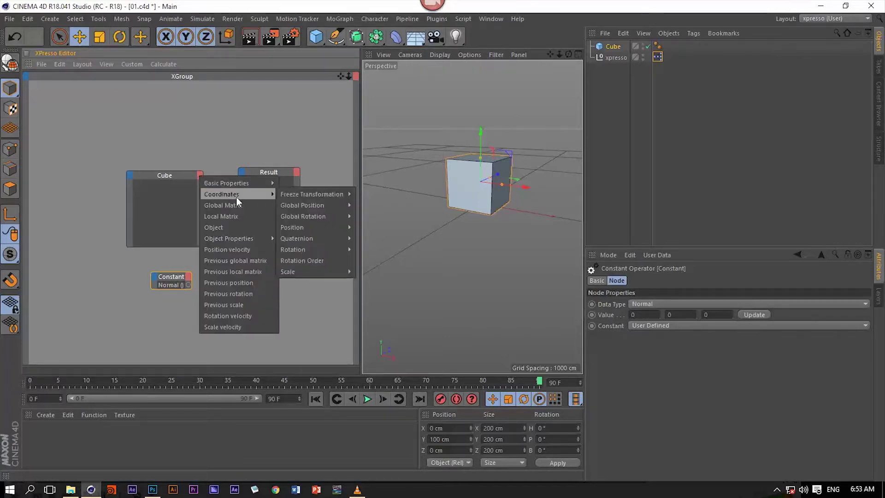
pyautogui.click(229, 218)
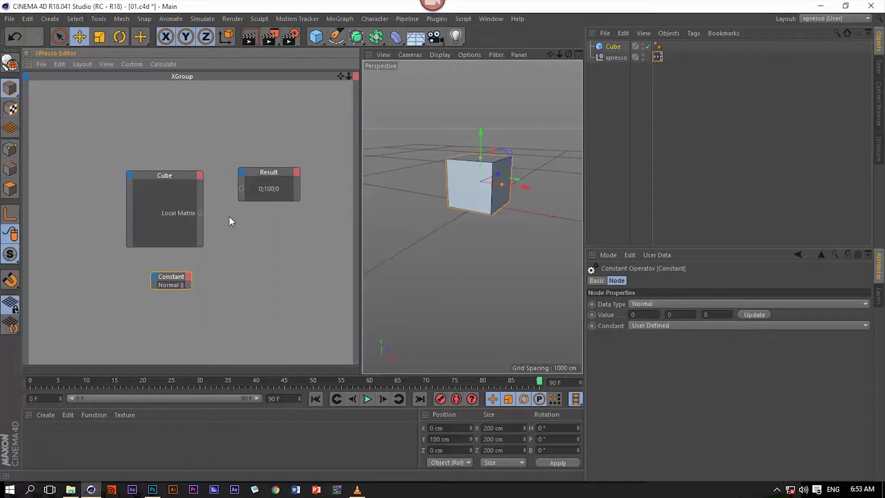
# Set the Result node's data type to Matrix and widen it to show the full matrix.
pyautogui.click(261, 173)
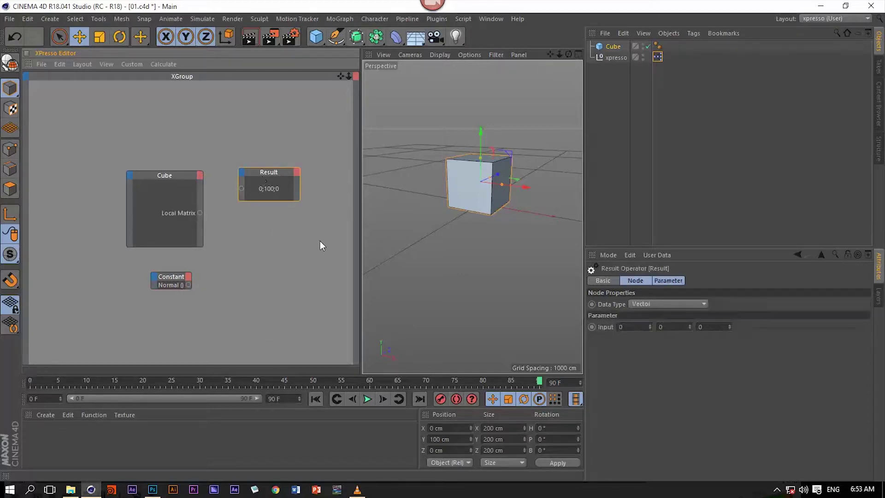
pyautogui.click(648, 304)
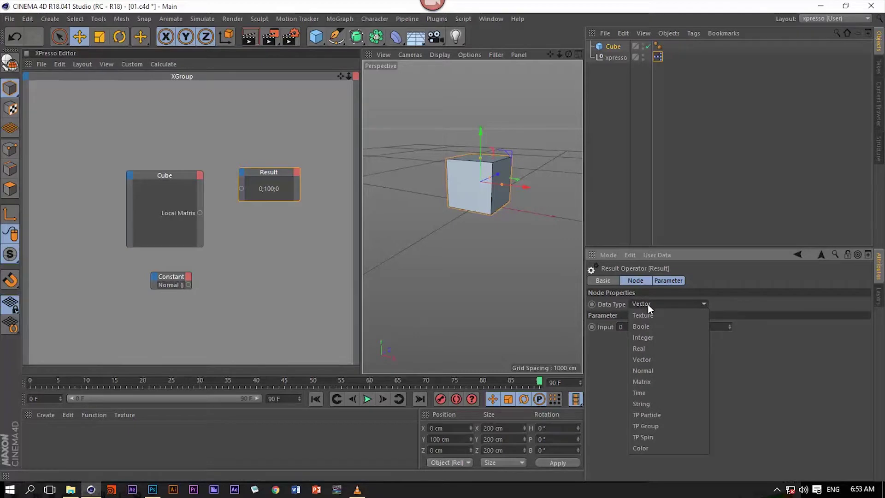
pyautogui.click(652, 383)
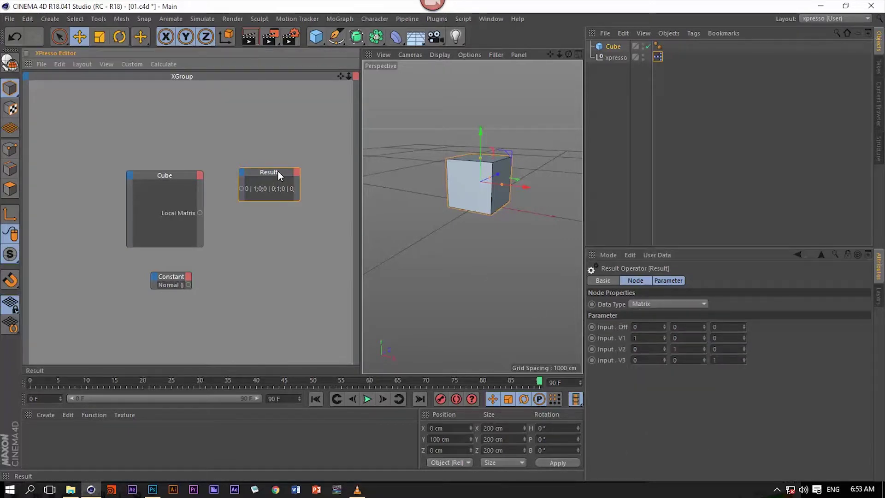
pyautogui.click(298, 193)
pyautogui.moveTo(320, 183); pyautogui.dragTo(330, 203)
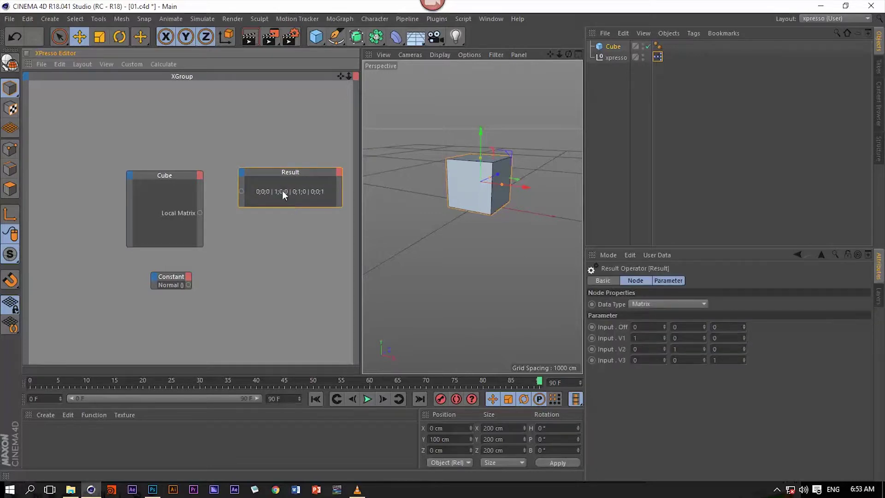
# Move the Cube node, wire Local Matrix into the Result input, and select the Cube object.
pyautogui.moveTo(165, 178); pyautogui.dragTo(136, 156)
pyautogui.moveTo(172, 191); pyautogui.dragTo(241, 191)
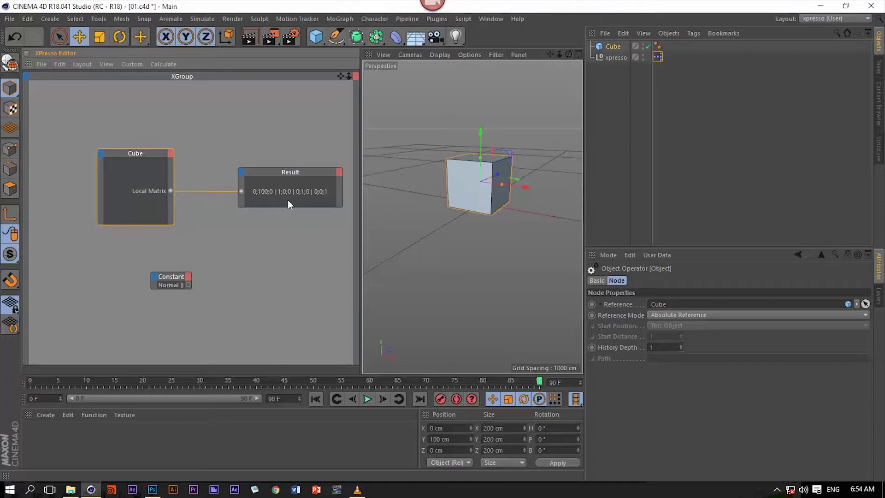
pyautogui.click(611, 46)
# Set the cube's P.Y to 0 cm on the Coord. tab, then undo with Ctrl+Z.
pyautogui.click(622, 281)
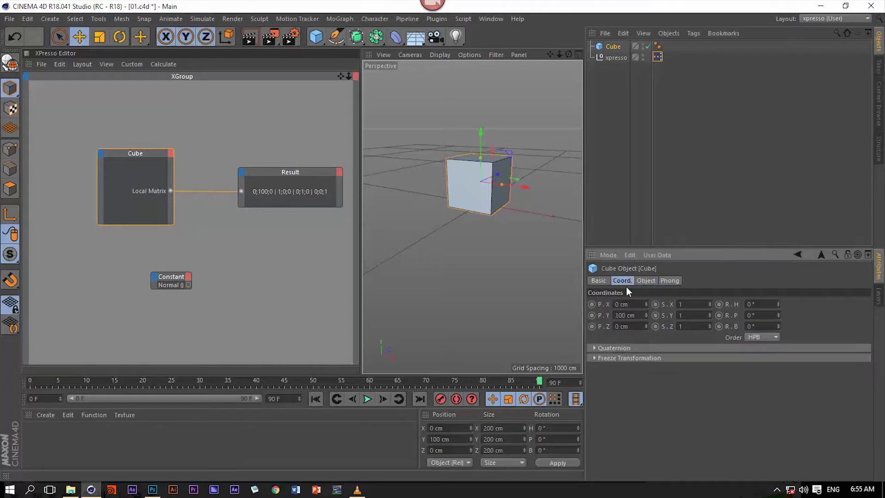
pyautogui.doubleClick(639, 315)
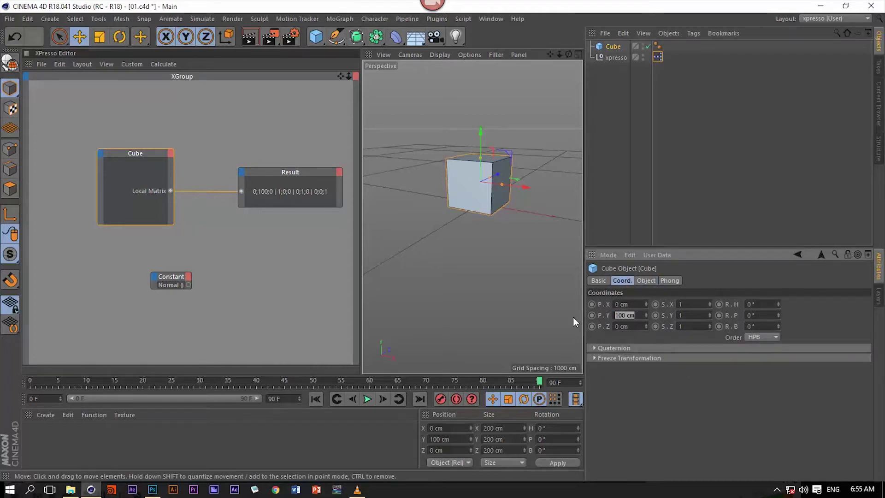
pyautogui.write('0')
pyautogui.press('Return')
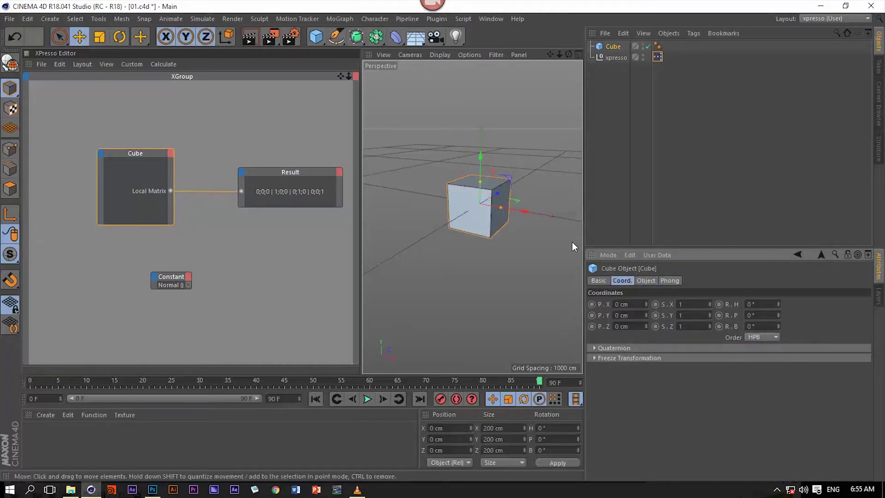
pyautogui.hotkey('ctrl', 'z')
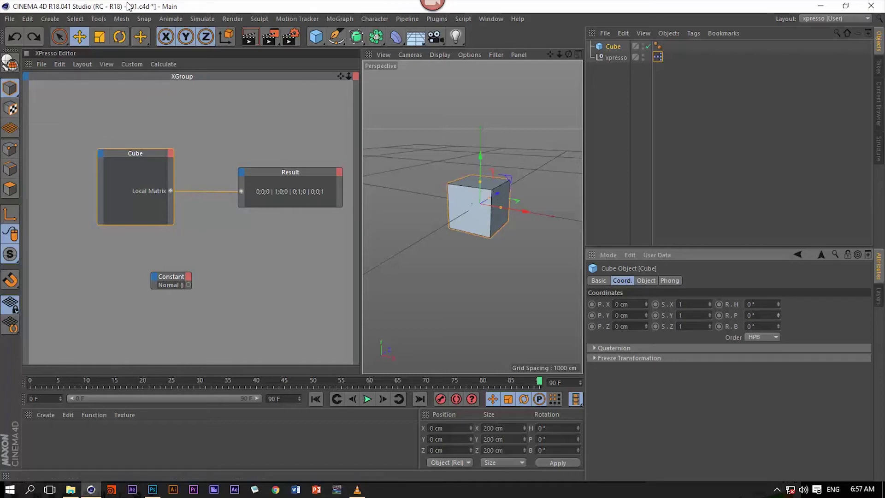
# Rotate the cube 90° in bank with the Rotate tool, then return to the Move tool.
pyautogui.click(120, 37)
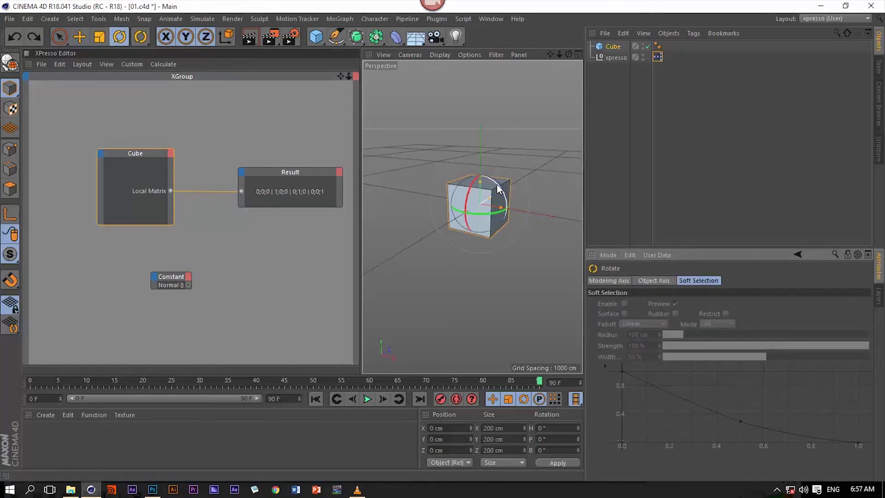
pyautogui.moveTo(498, 189); pyautogui.dragTo(507, 221)
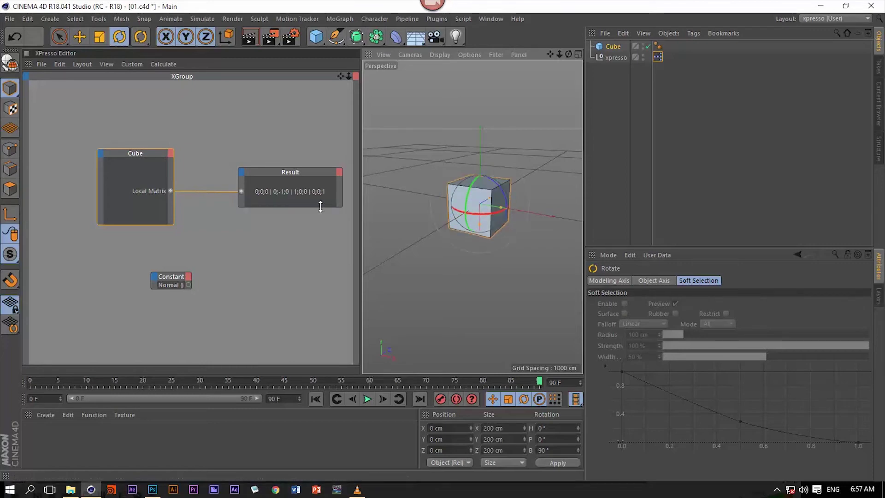
pyautogui.press('e')
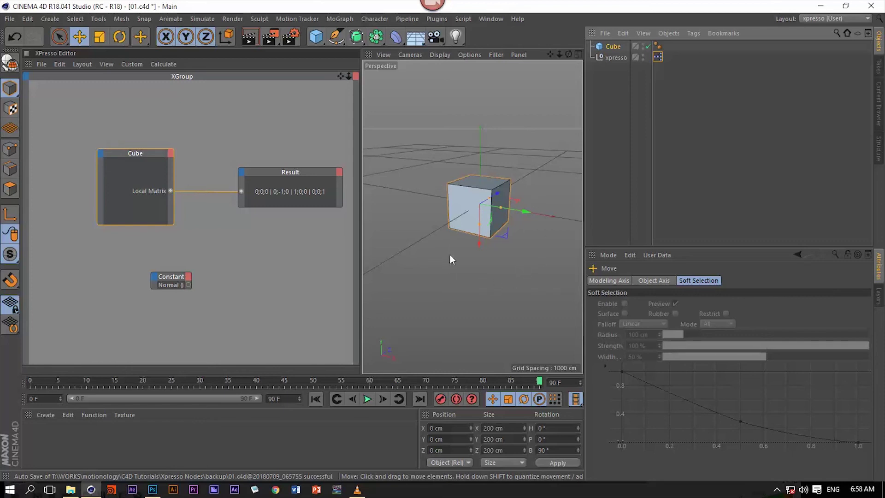
pyautogui.click(171, 153)
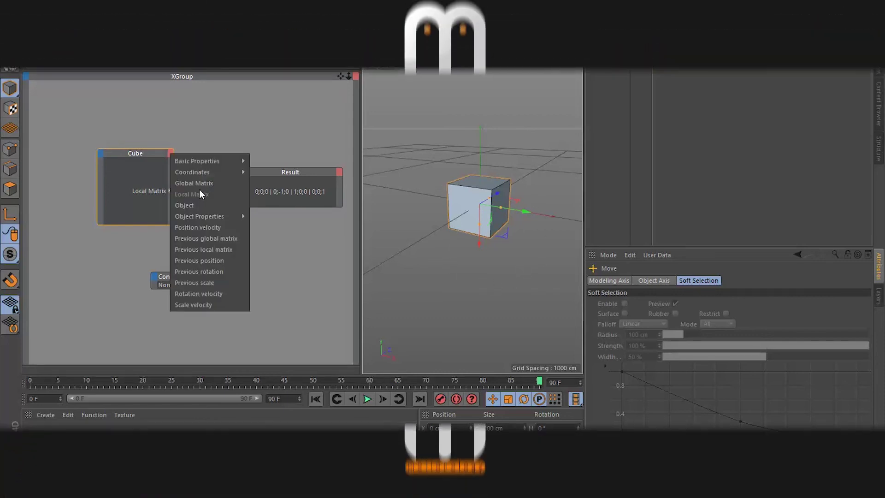